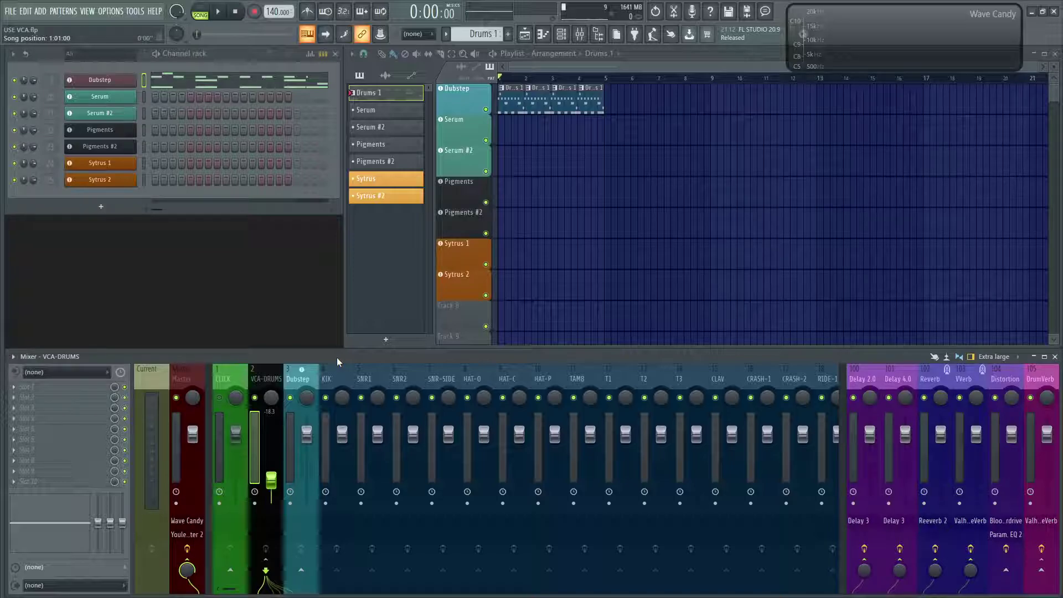
Play the drum loop, bring the VCA-DRUMS fader up to 0.0 dB, then stop.
key(space)
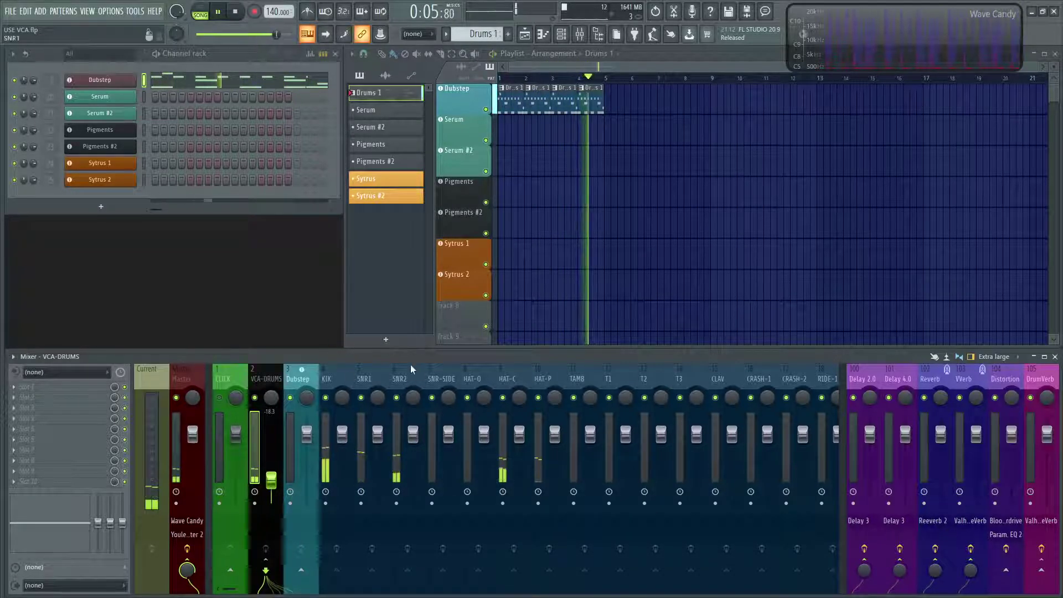
drag(271, 480, 271, 432)
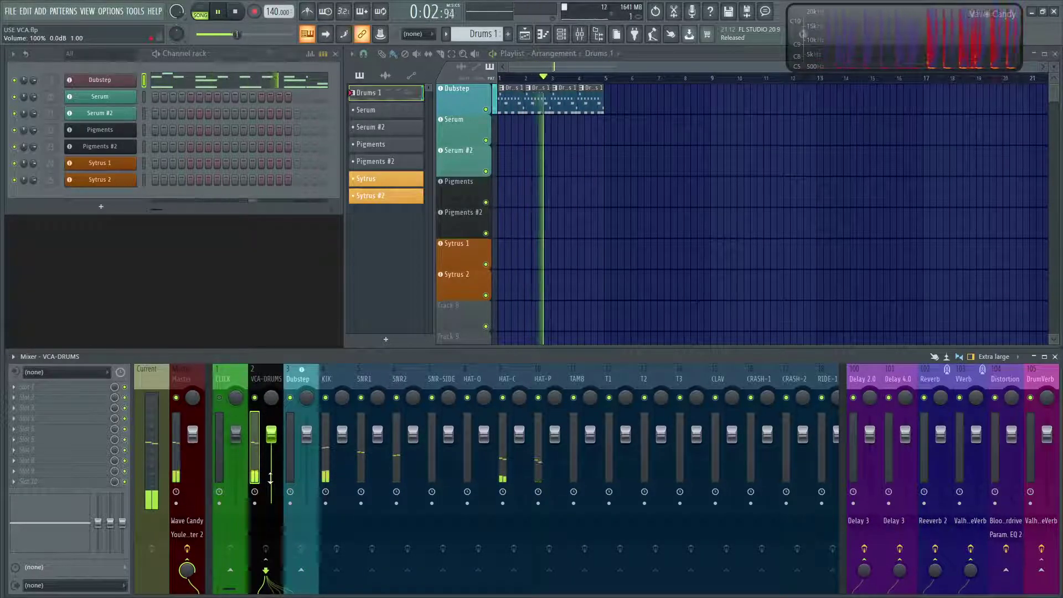
key(space)
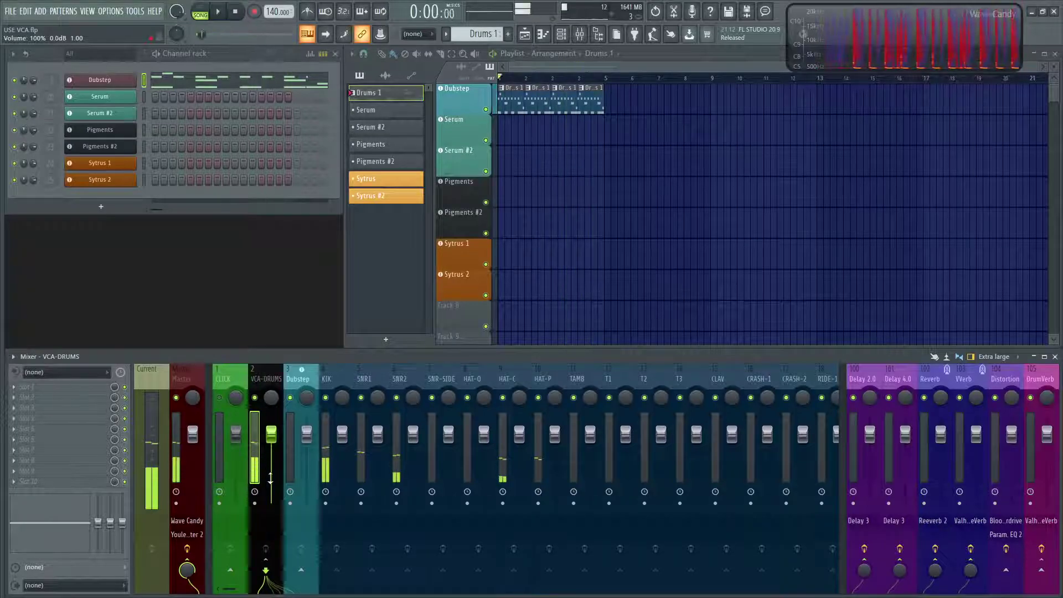
Inspect the KIK through SNR2 mixer tracks' routing cables to the VCA-DRUMS bus.
mouse_move(322, 372)
mouse_down()
mouse_move(682, 380)
mouse_move(327, 375)
mouse_up()
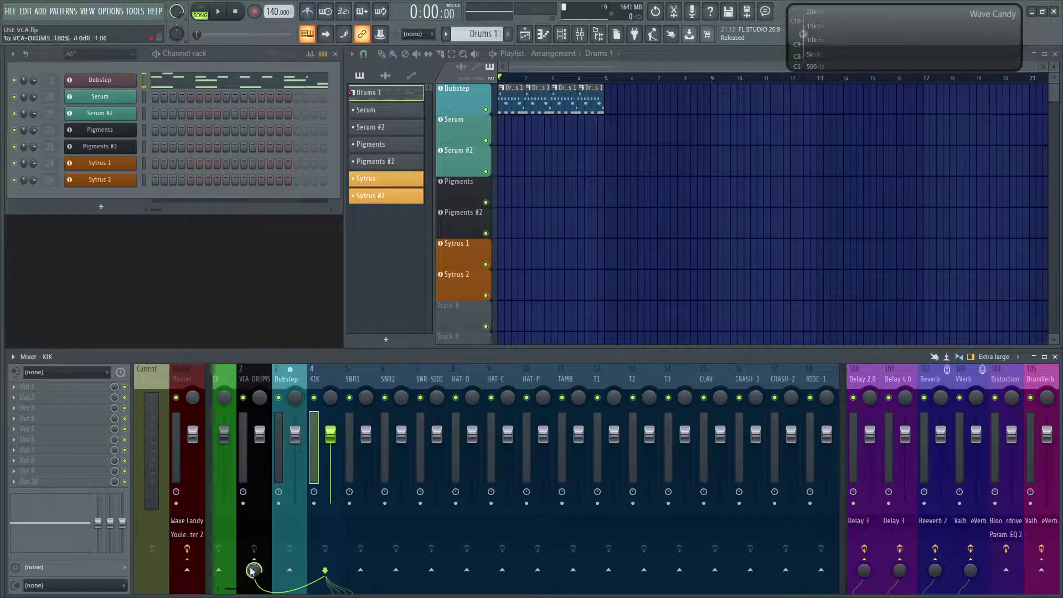
mouse_move(327, 378)
mouse_down()
mouse_move(405, 376)
mouse_move(331, 390)
mouse_move(495, 387)
mouse_up()
With the loop playing, lower the VCA-DRUMS volume and pan it fully left, then fully right.
key(space)
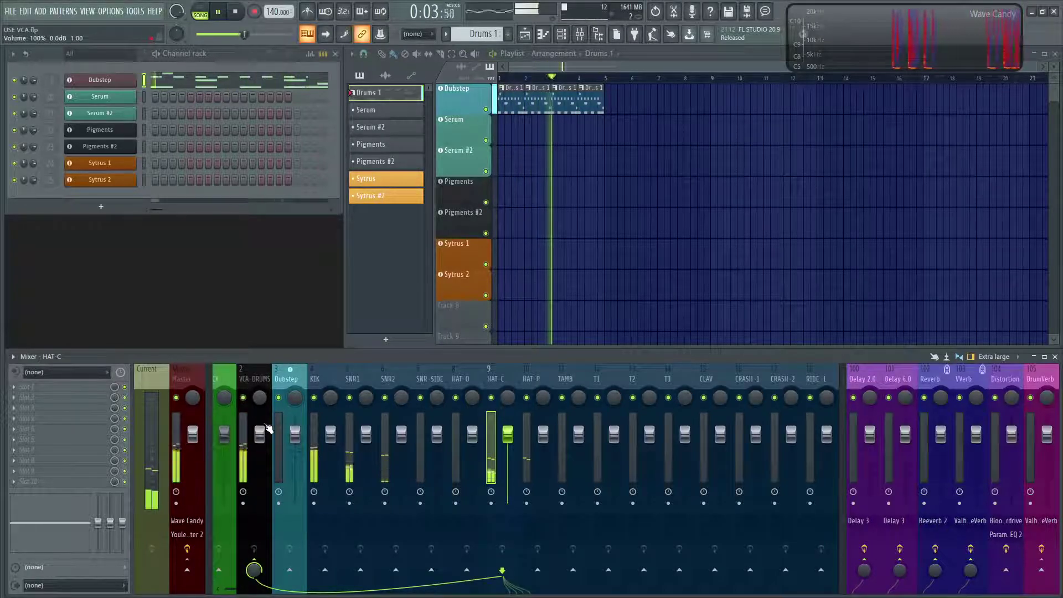
click(250, 411)
drag(249, 34, 279, 35)
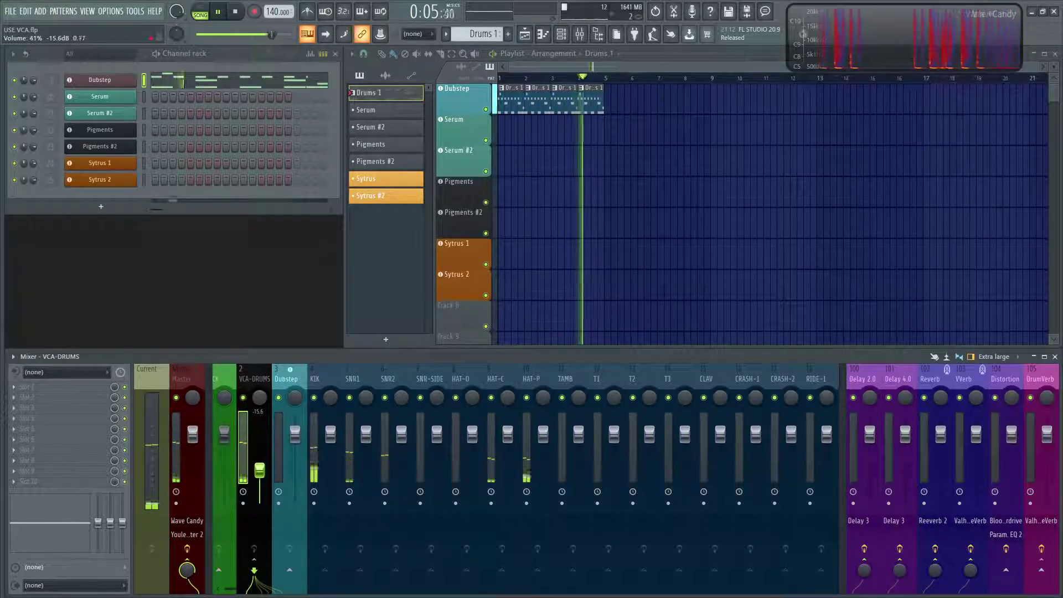
drag(259, 398, 258, 441)
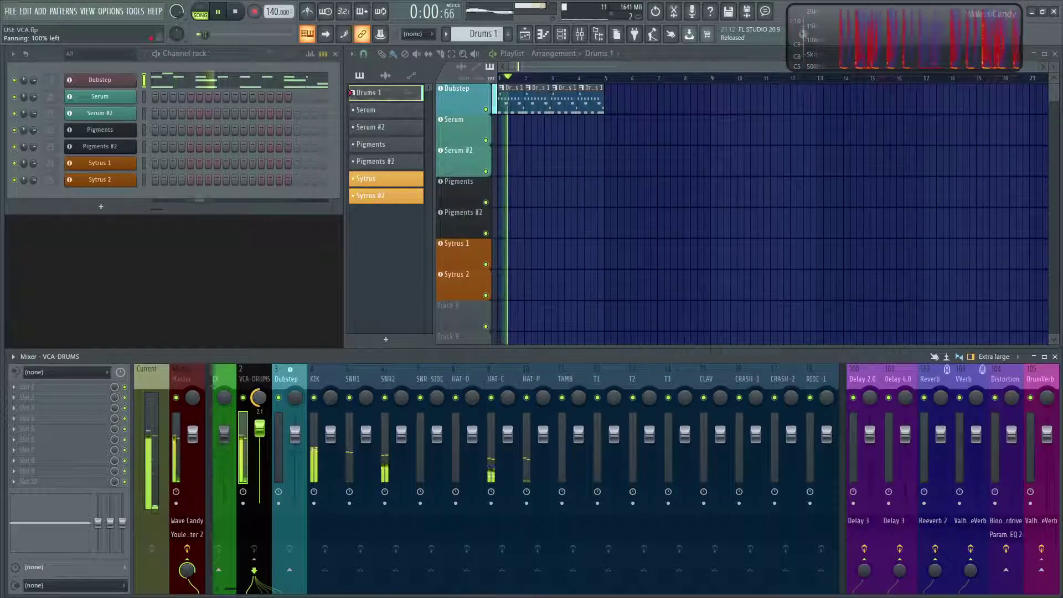
drag(259, 398, 259, 357)
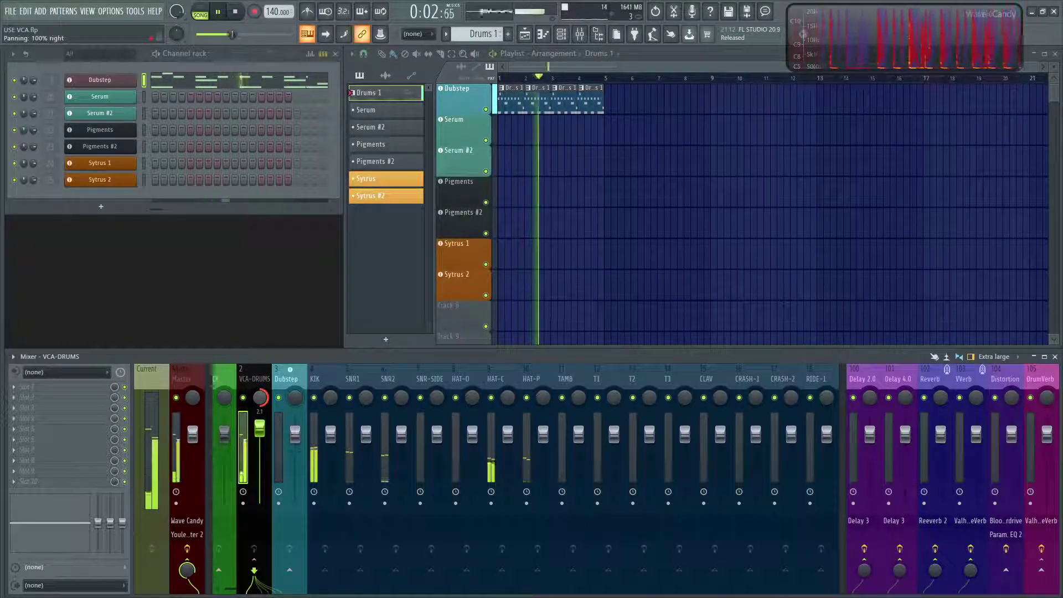
Stop playback, returning the song to the start with VCA-DRUMS pan centered.
key(space)
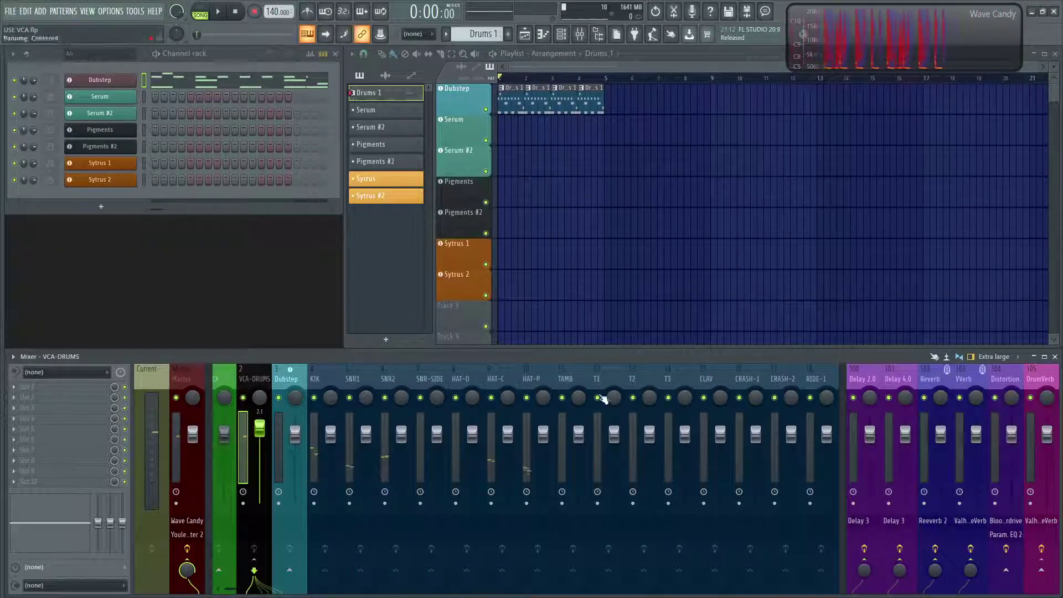